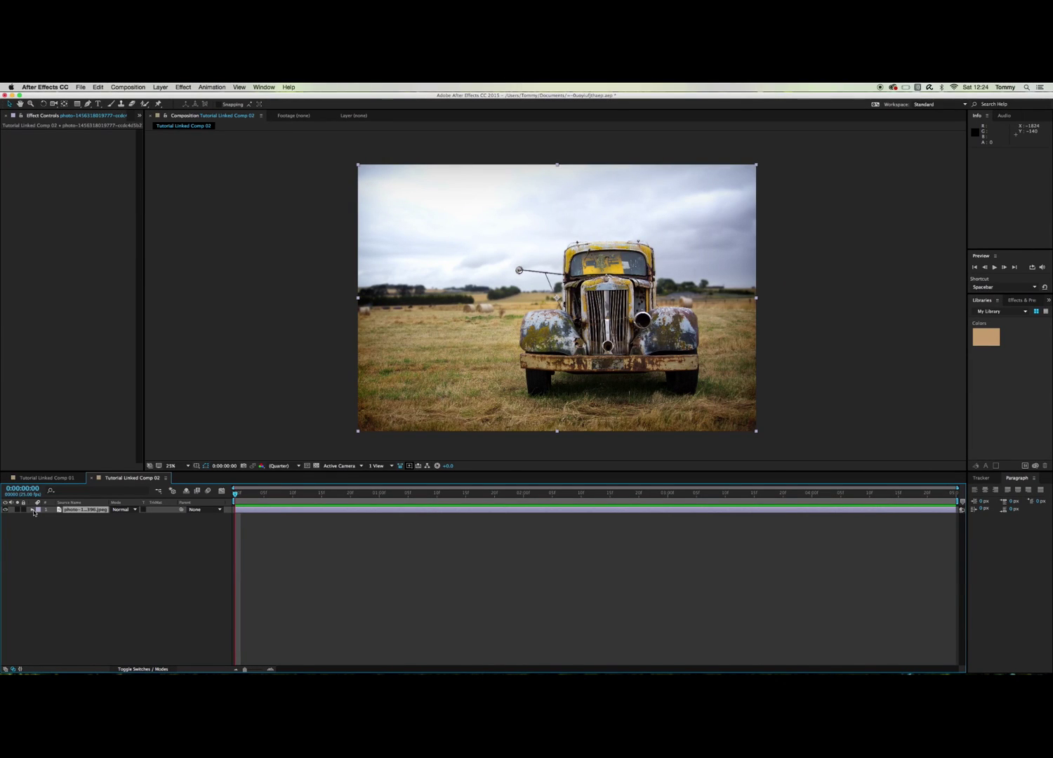
Add a wiggle(2,10) expression to the truck photo's Position and preview the shake
key("p")
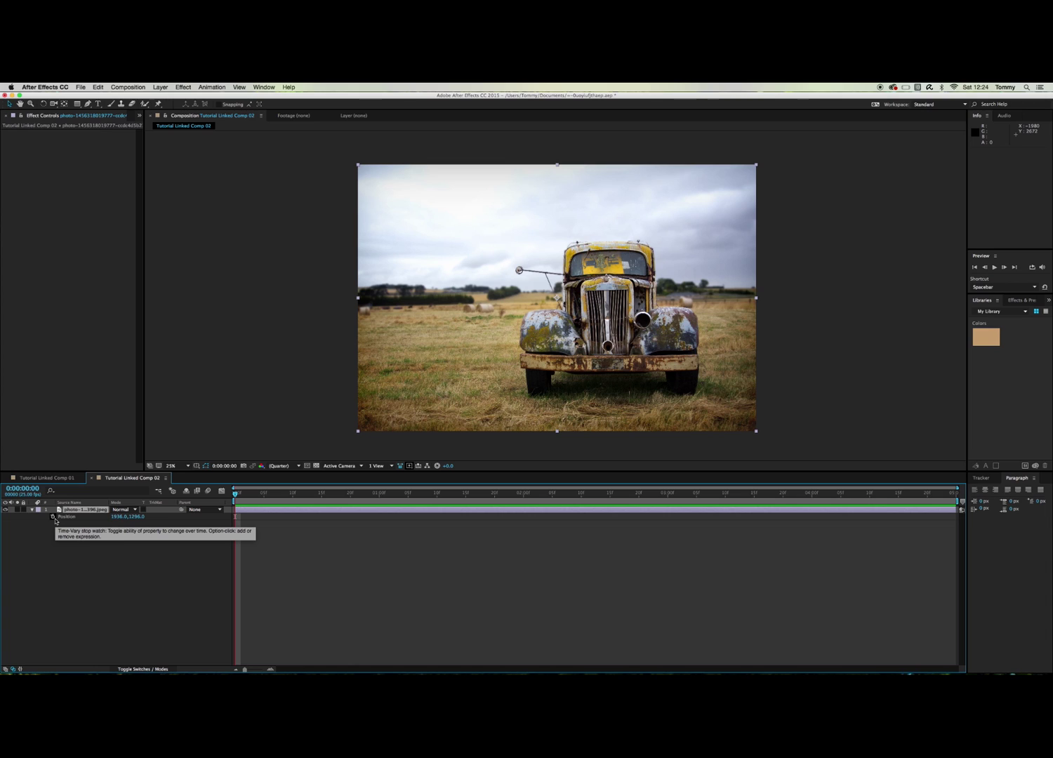
left_click(55, 517, "alt")
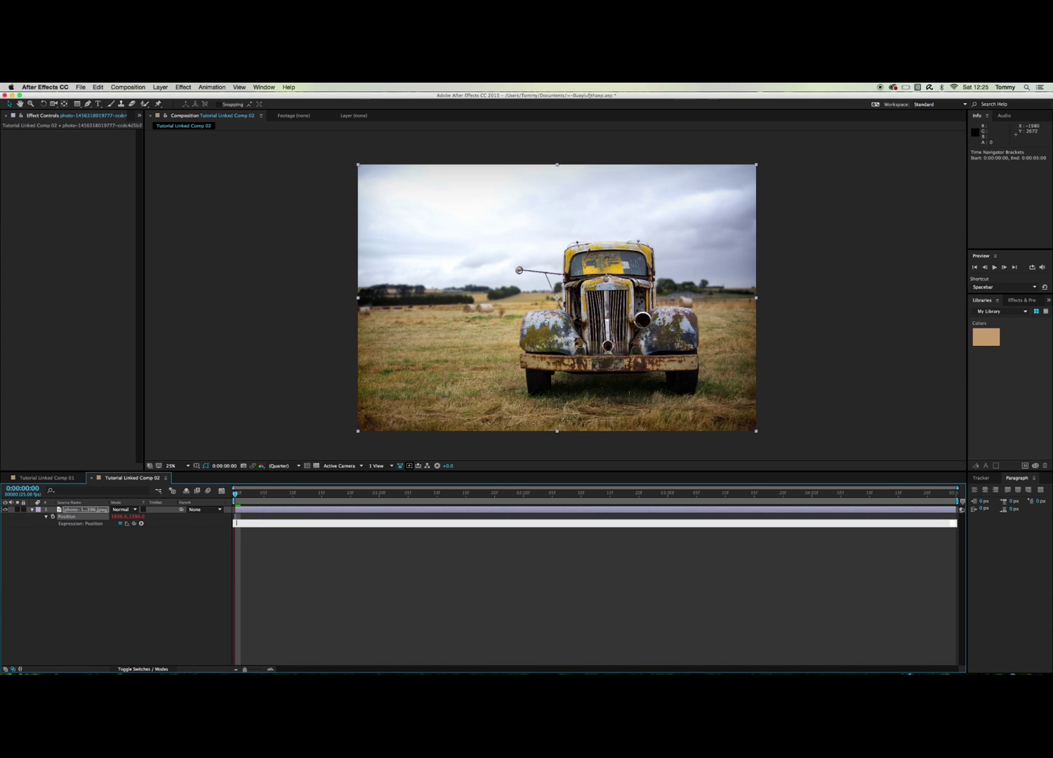
type("wiggle(")
type("2,10)")
key("KP_Enter")
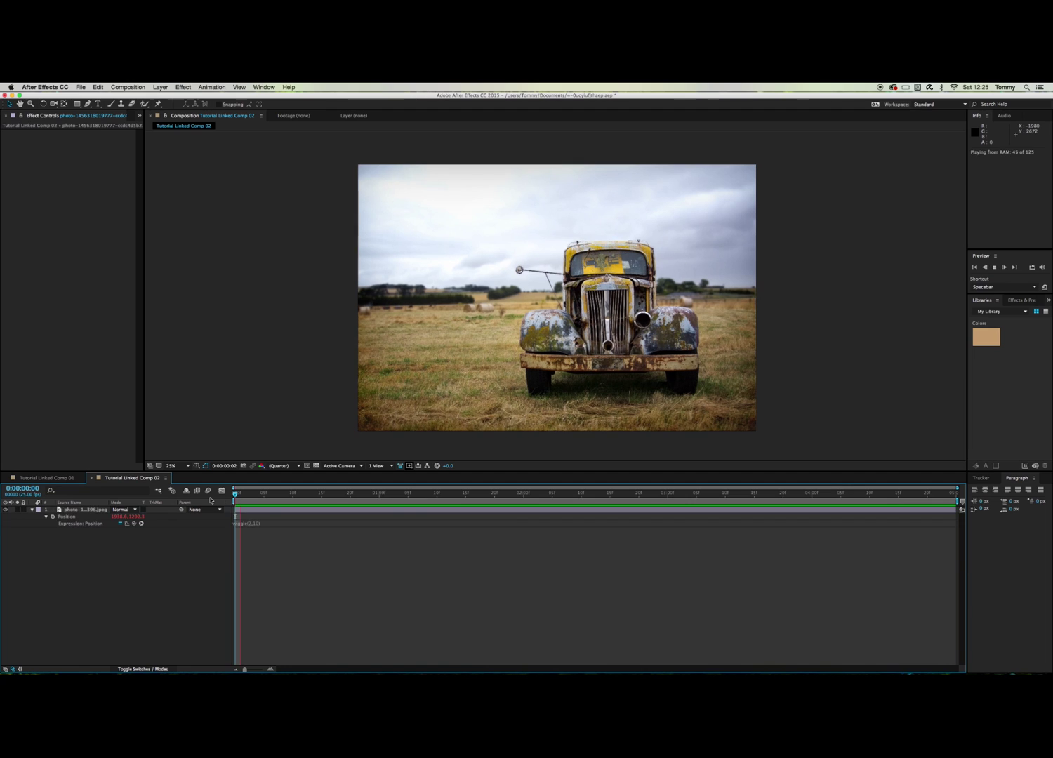
key("space")
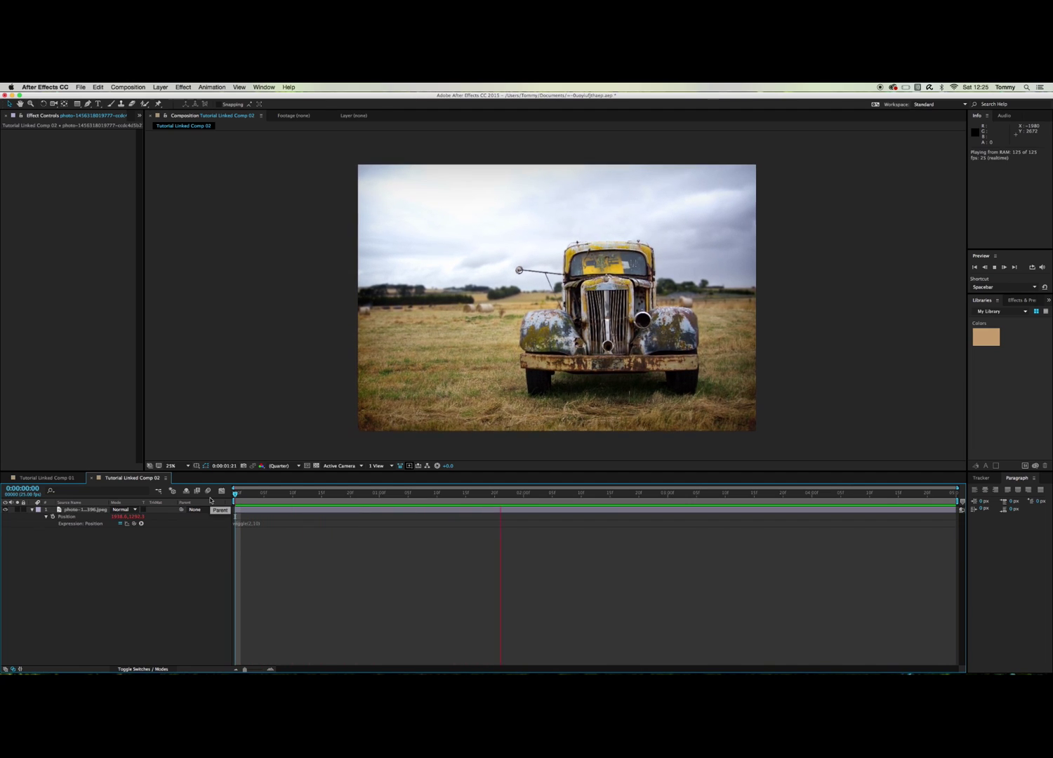
key("space")
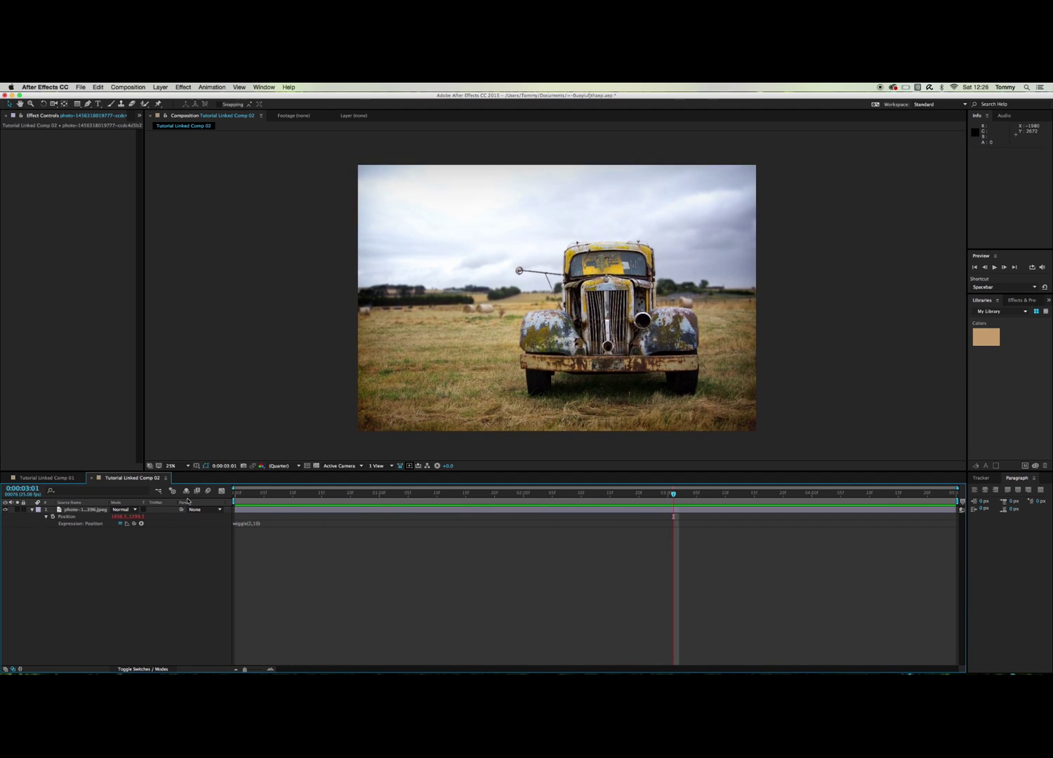
Revise the Position expression to wiggle(4,15) and preview the stronger shake
left_click(257, 525)
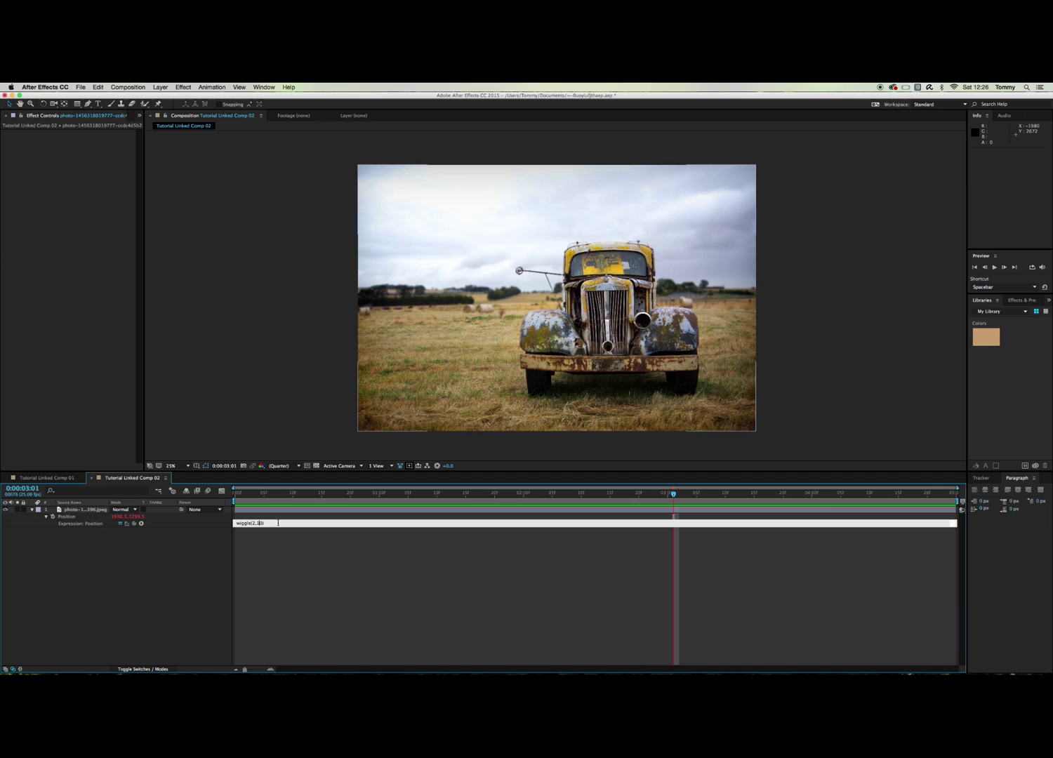
left_click(252, 522)
key("Delete")
key("Delete")
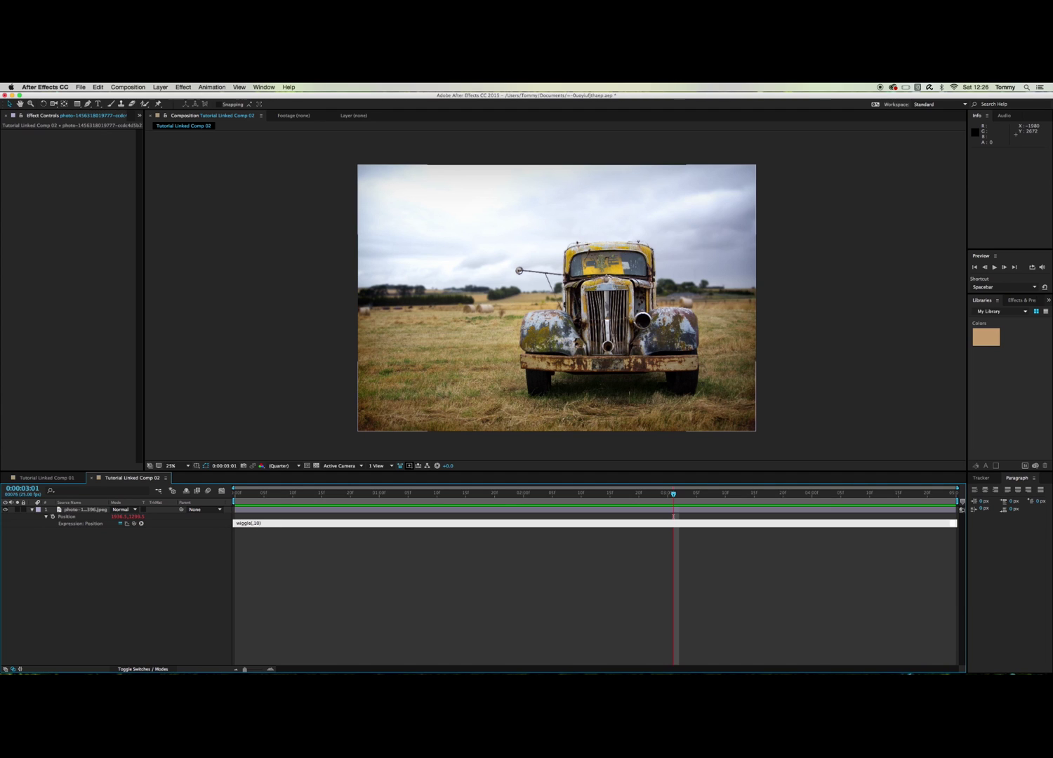
left_click(333, 574)
key("space")
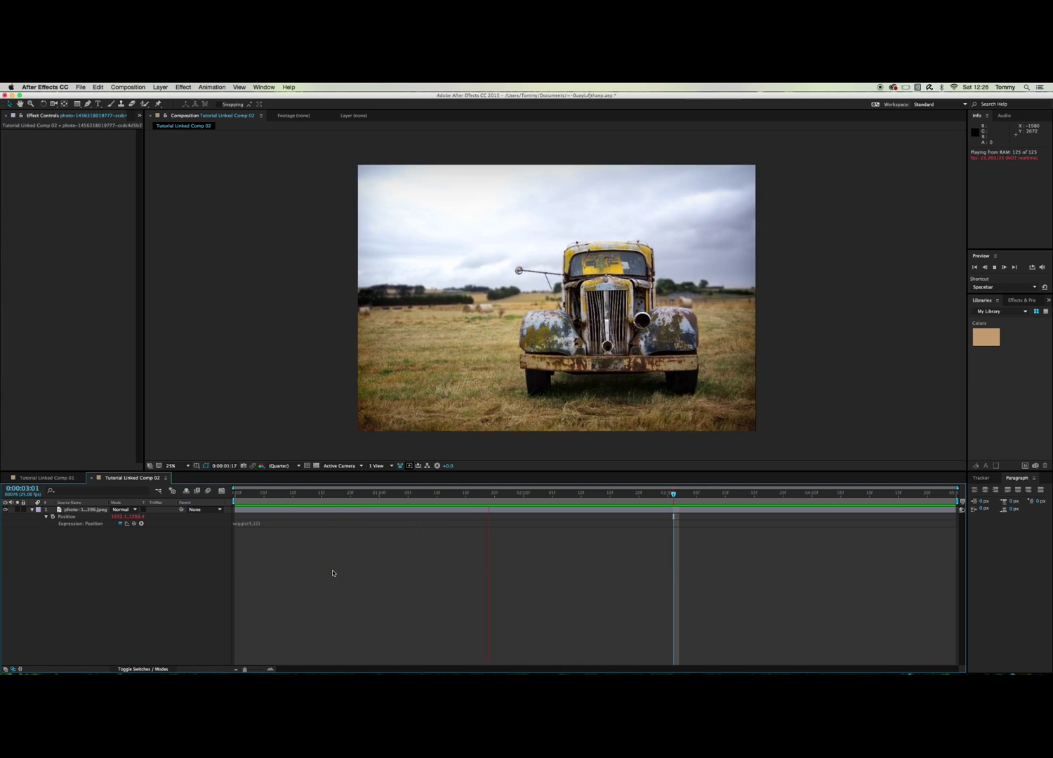
key("space")
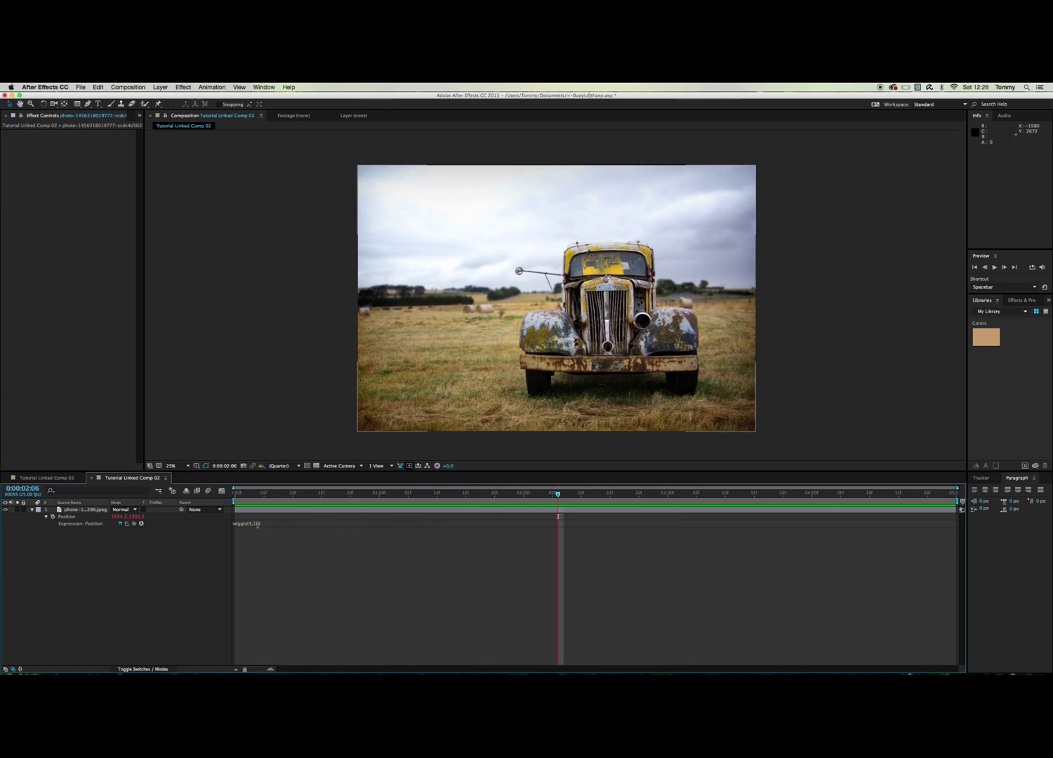
left_click(255, 523)
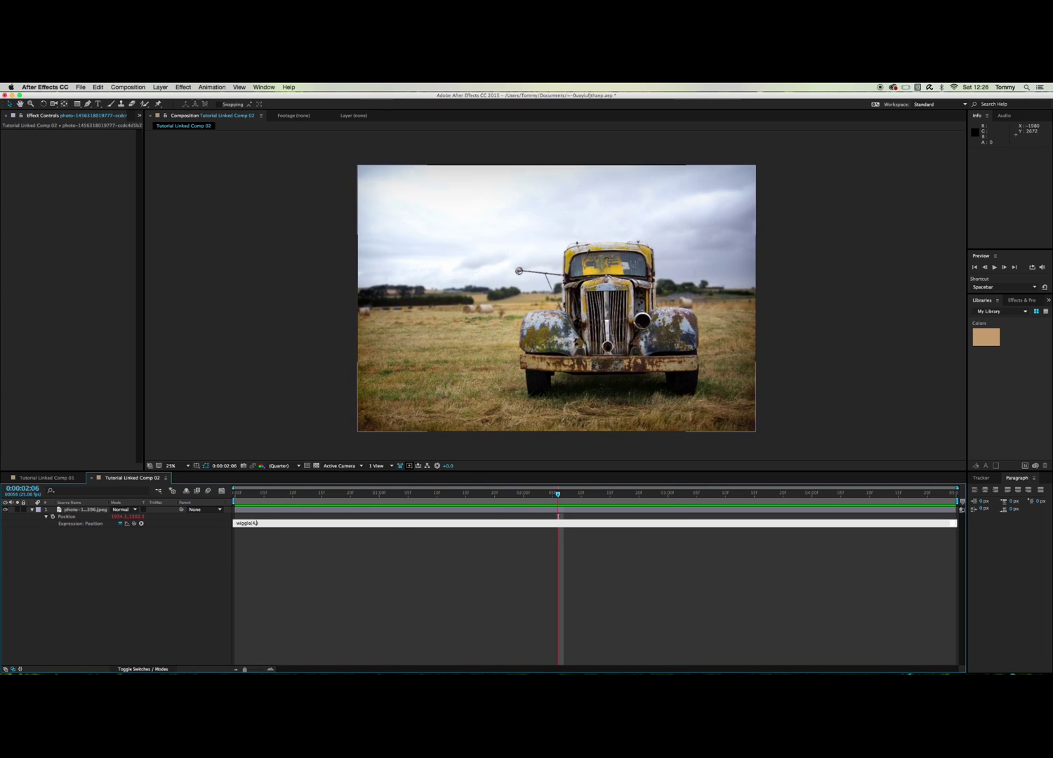
type("5")
left_click(336, 560)
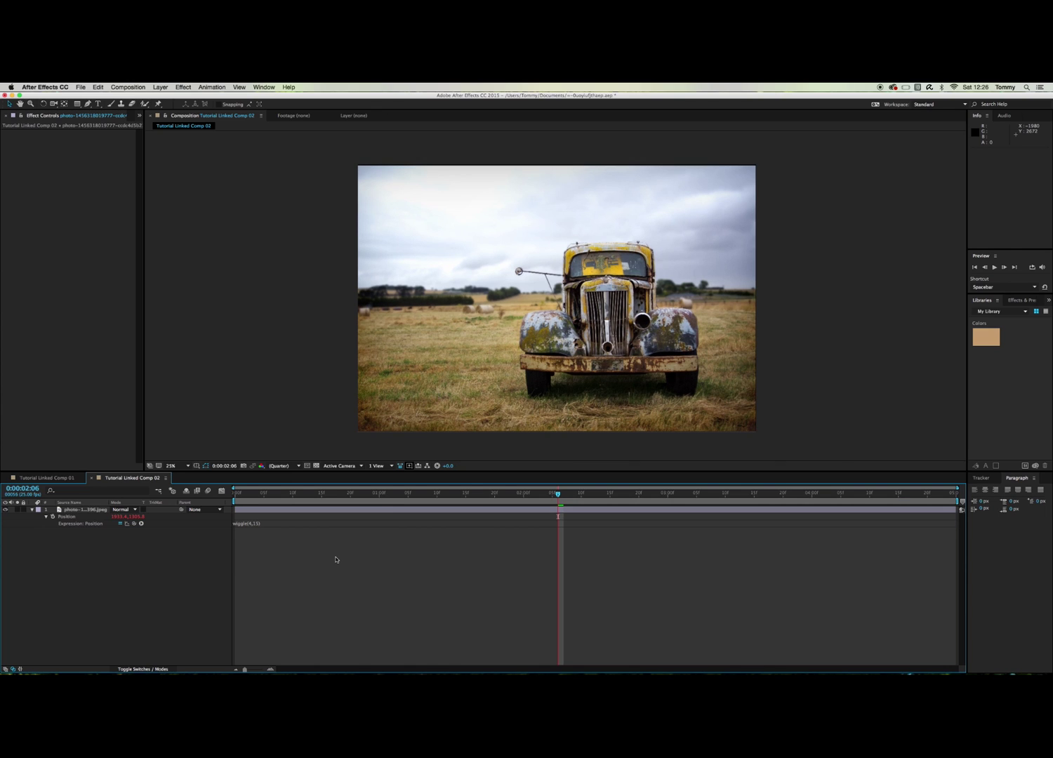
key("space")
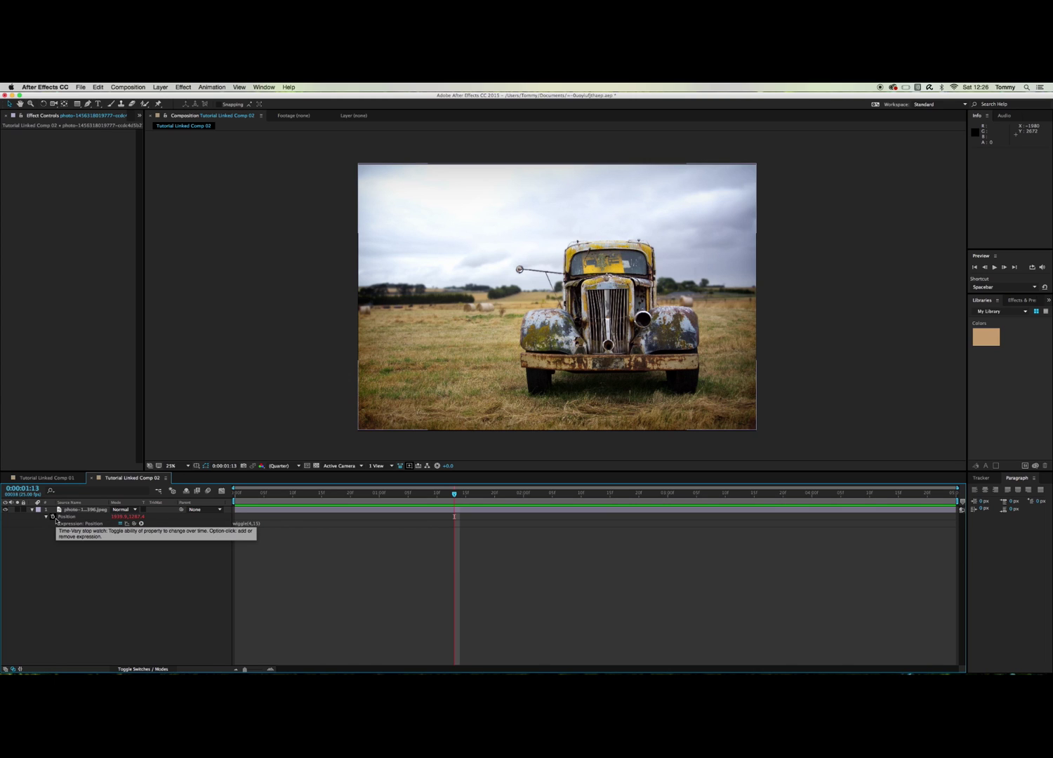
Give the photo's Rotation a wiggle(1,5,4) expression and preview the tilting shake
key("r")
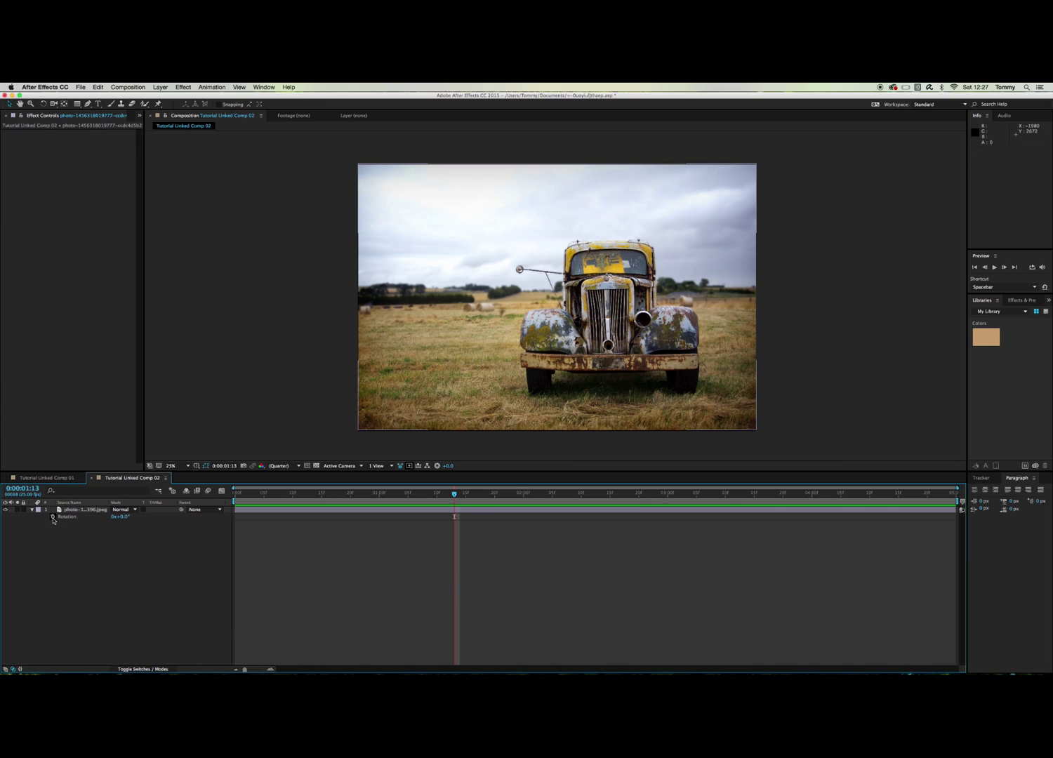
left_click(52, 517, "alt")
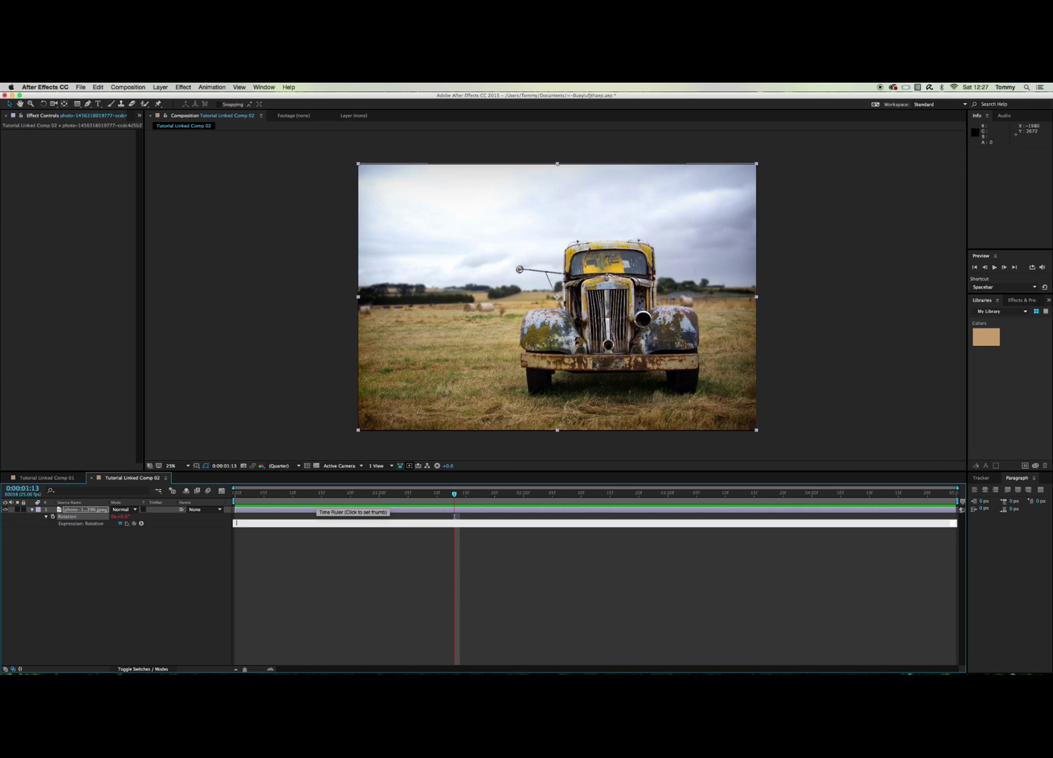
type("wiggle(")
type("1,5,4)")
left_click(345, 553)
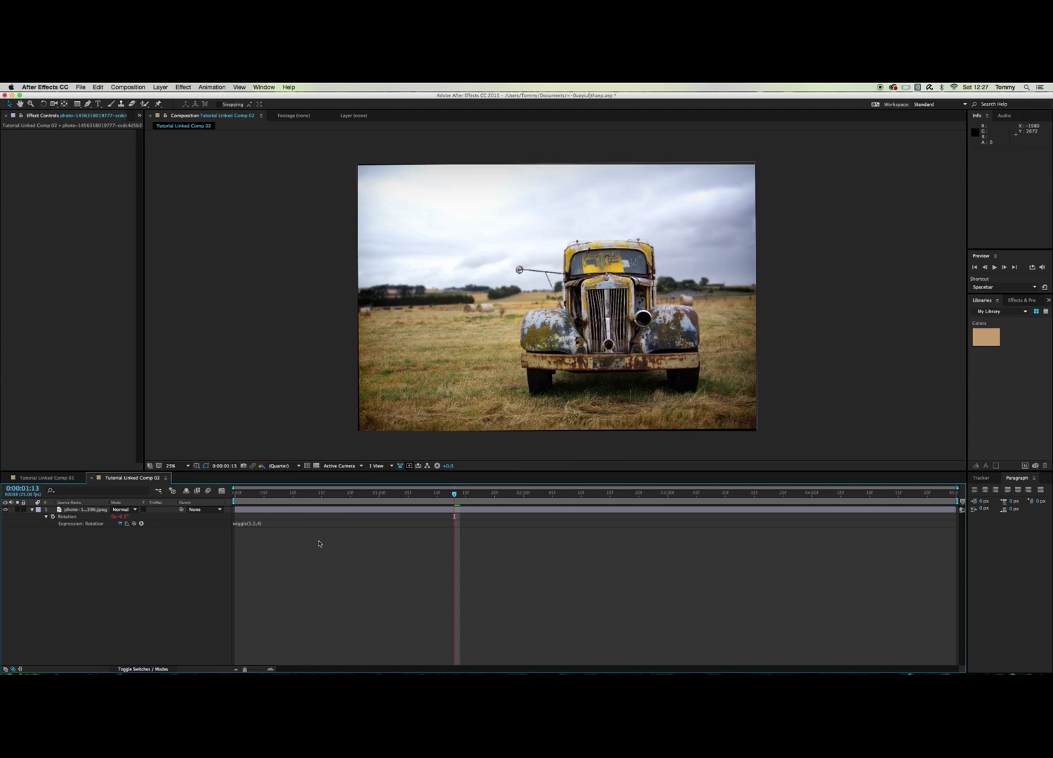
key("space")
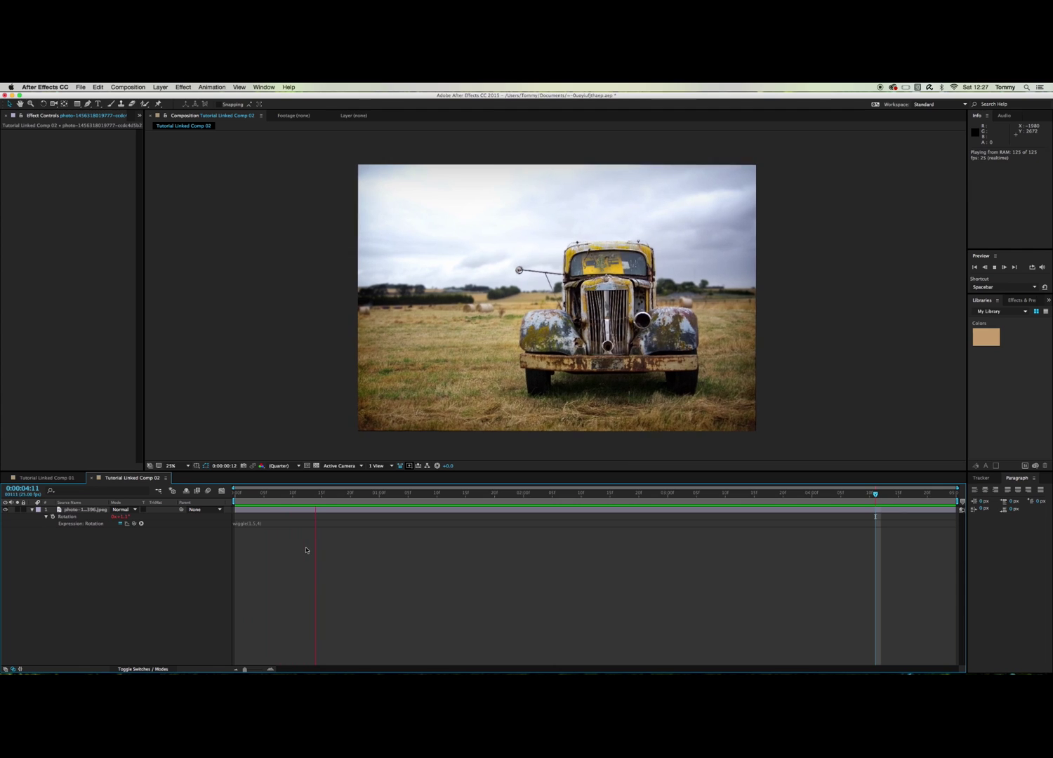
left_click(261, 523)
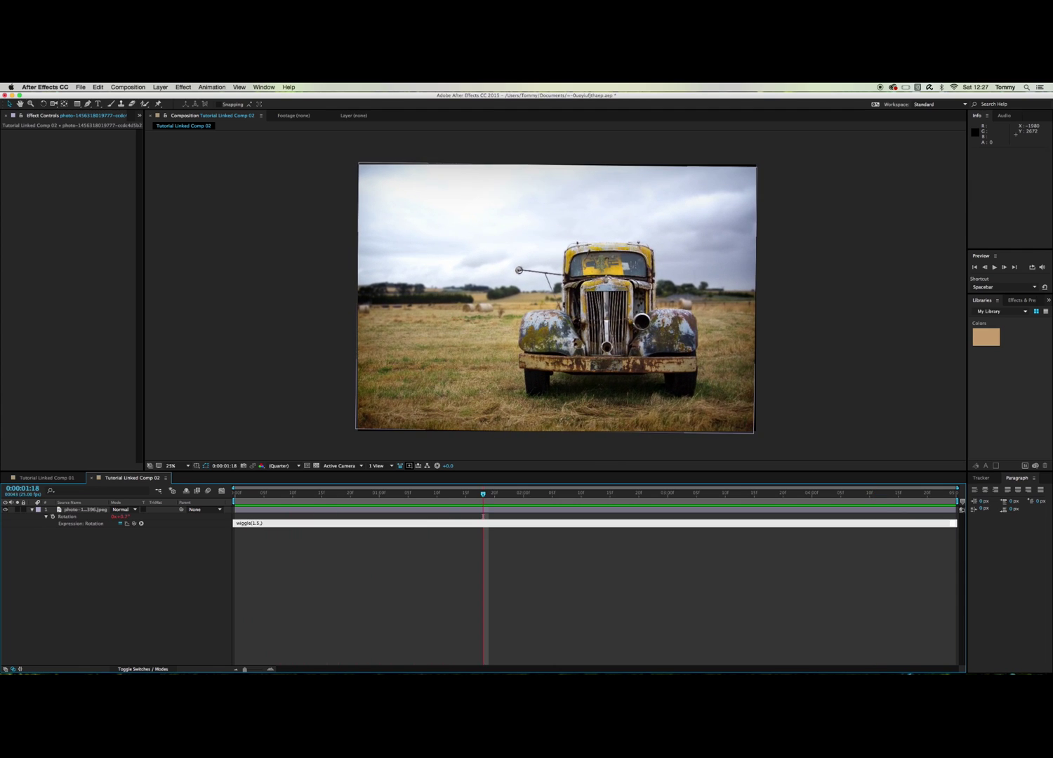
left_click(331, 547)
key("space")
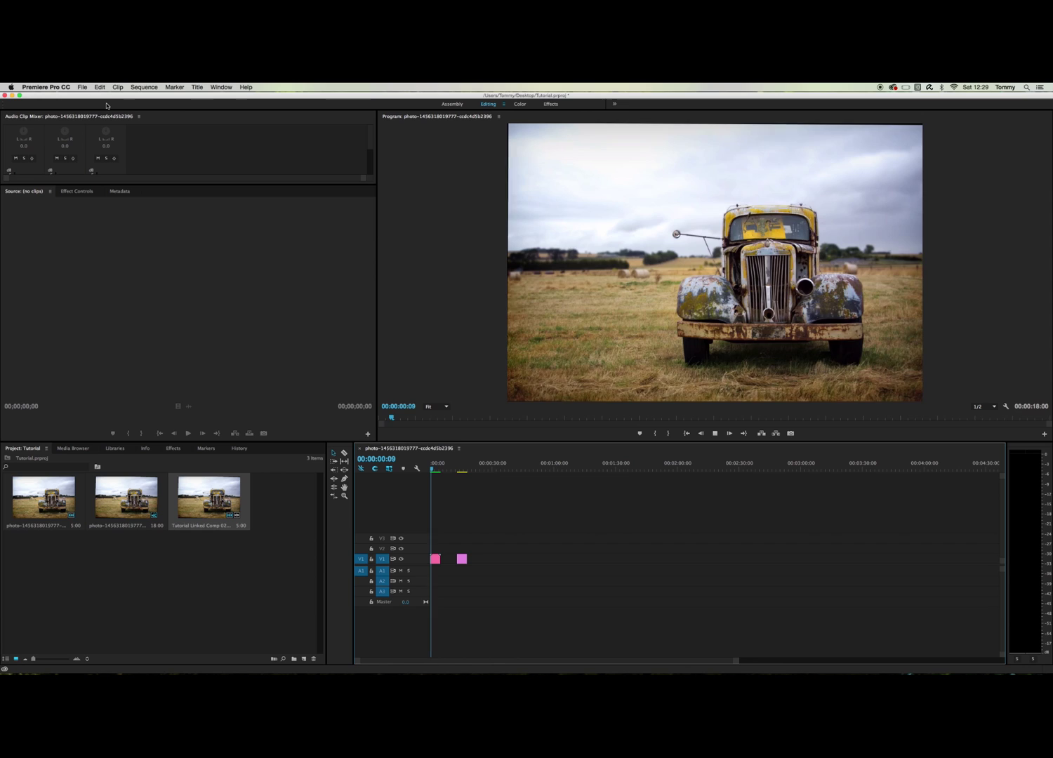
Scale the linked comp clip to about 125, play the sequence, and stop at 00:00:14:10
key("space")
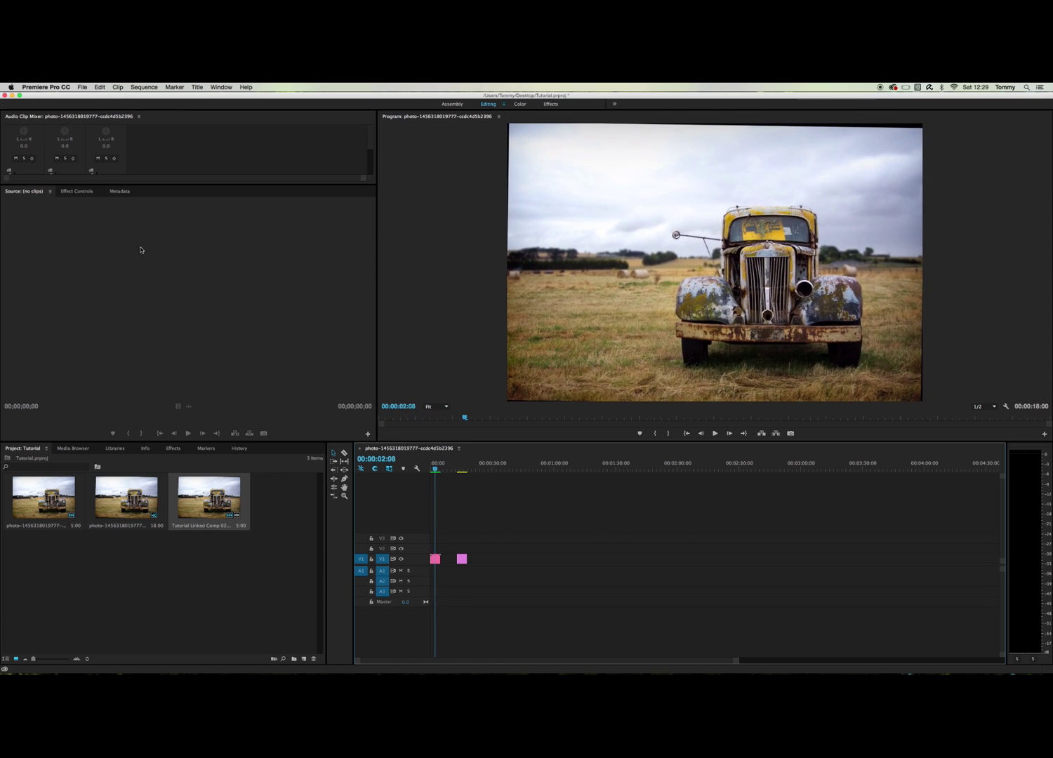
left_click(82, 191)
left_click(434, 559)
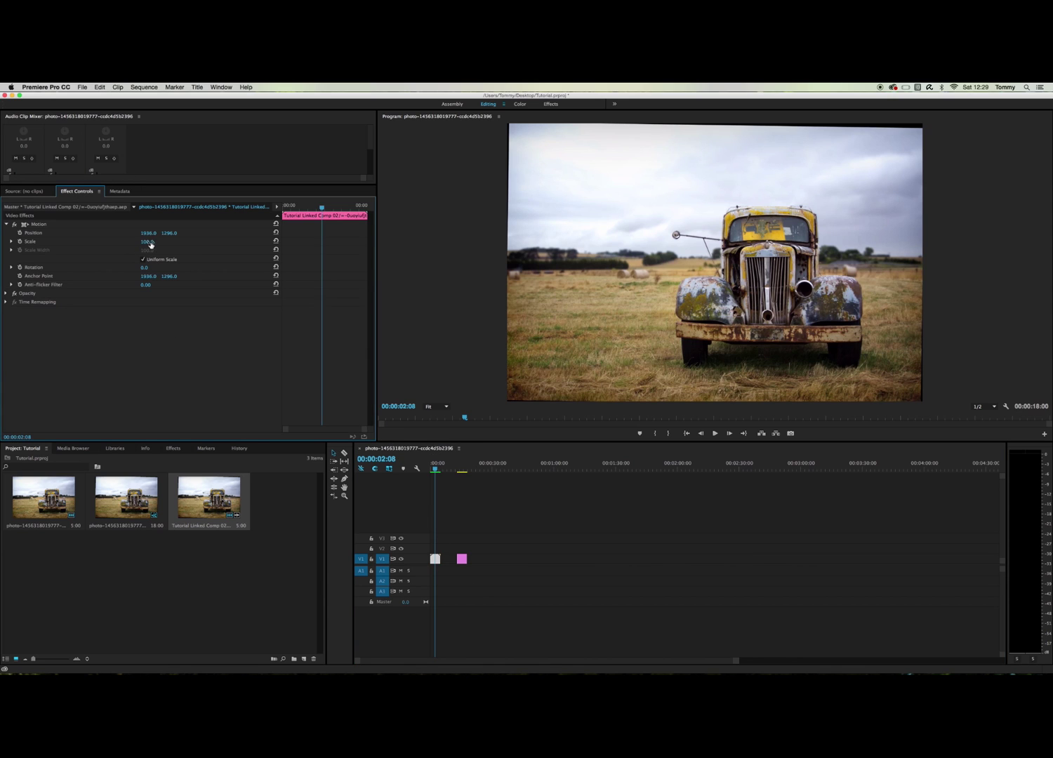
left_click_drag(147, 242, 150, 242)
left_click(714, 434)
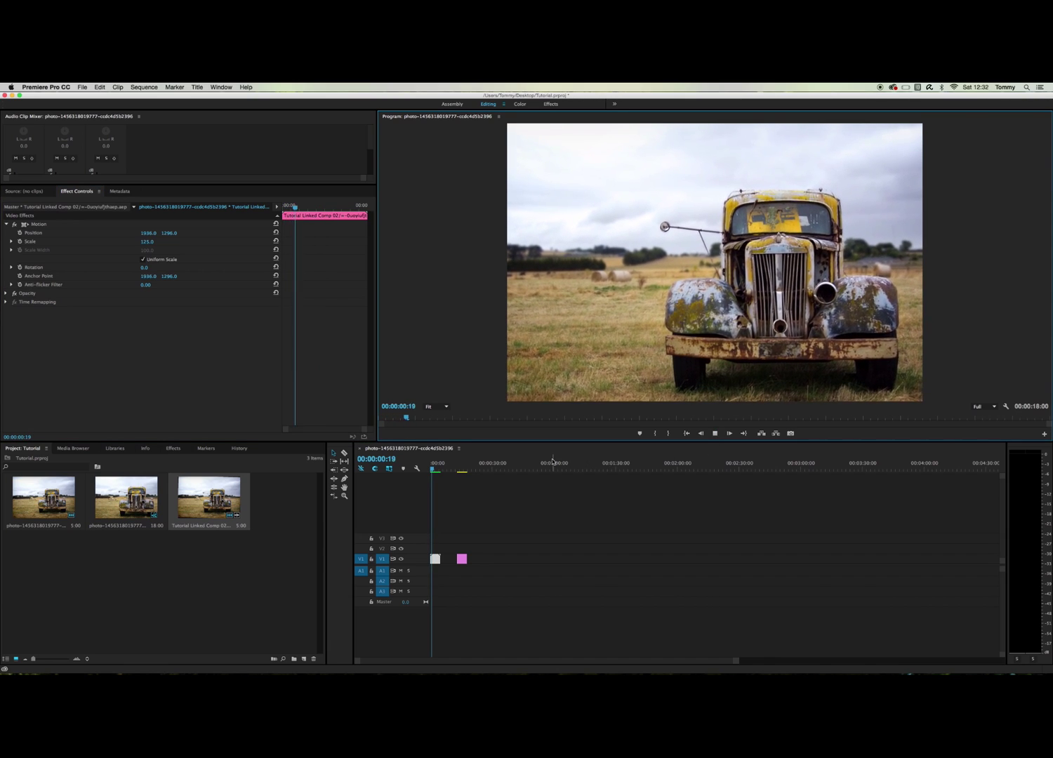
left_click(460, 470)
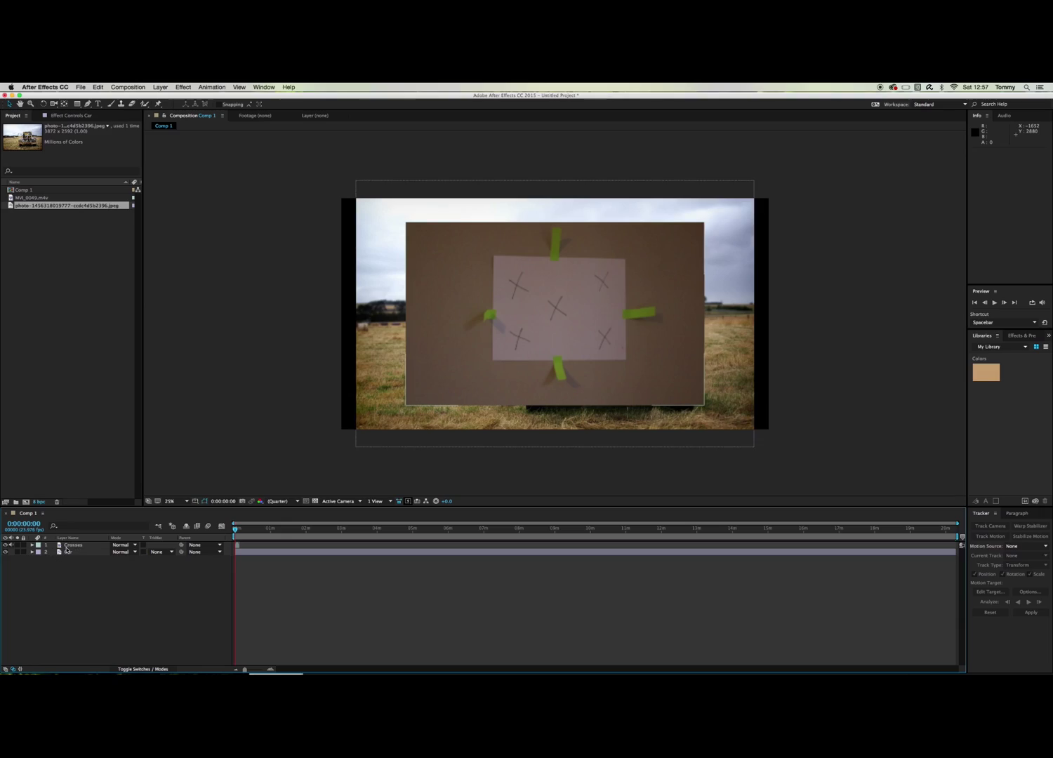
Create a null object named 'tracking data' at the top of Comp 1
left_click(73, 545)
left_click(86, 551)
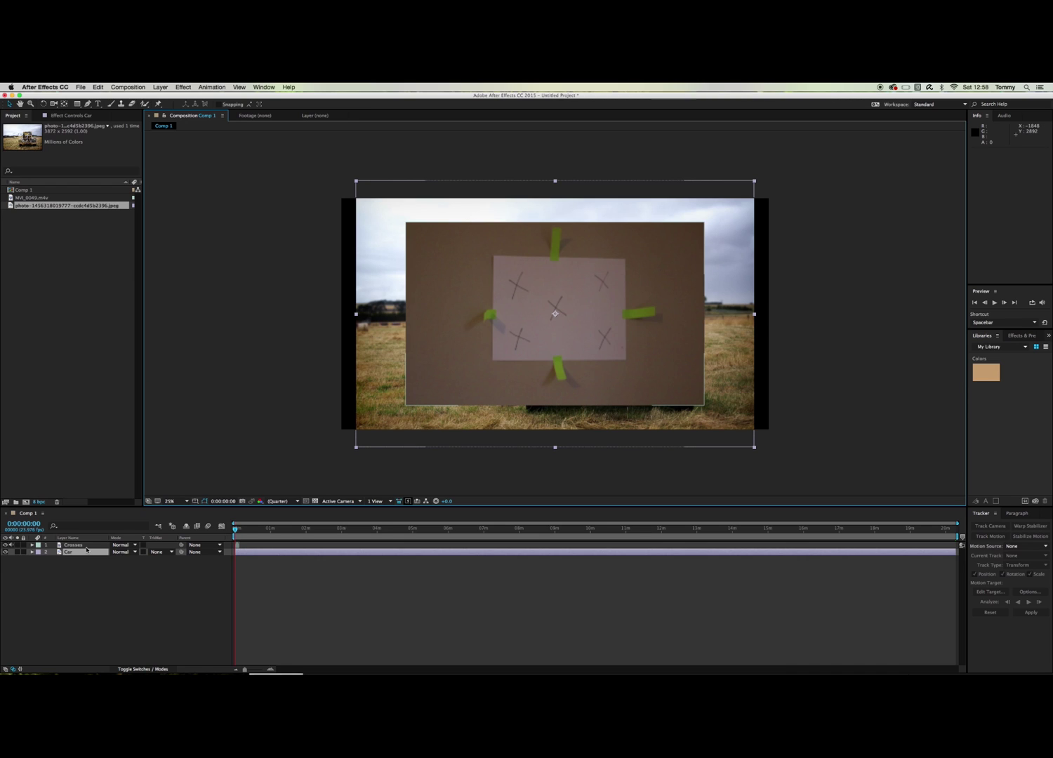
left_click(160, 87)
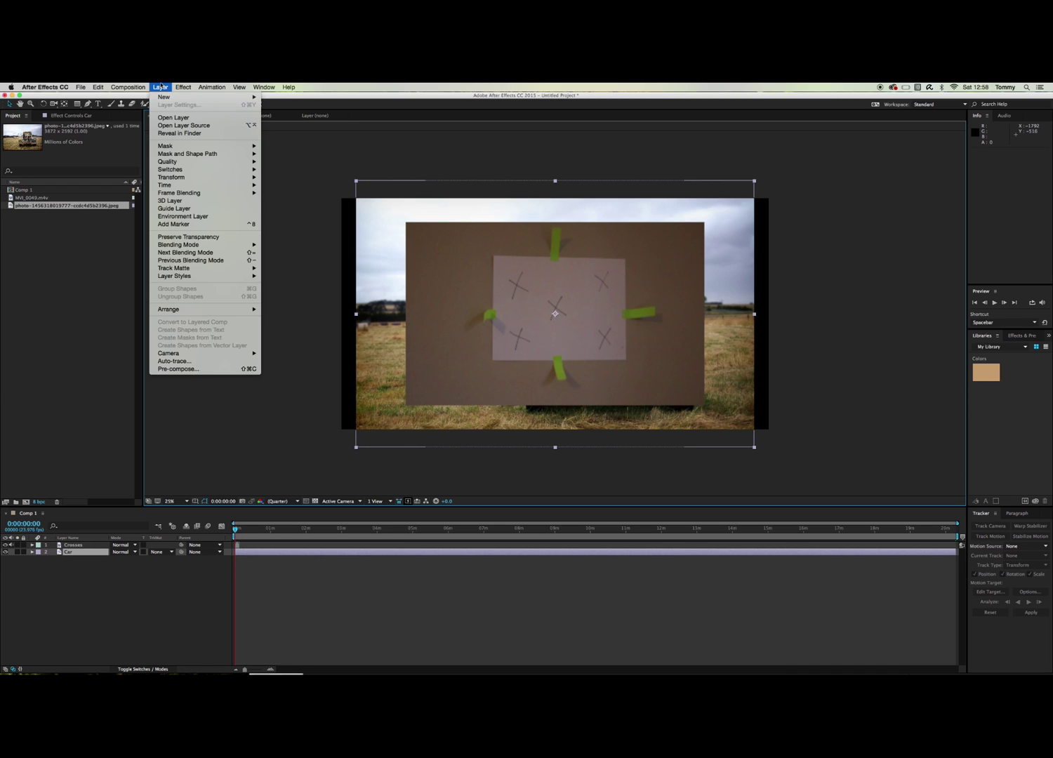
mouse_move(161, 97)
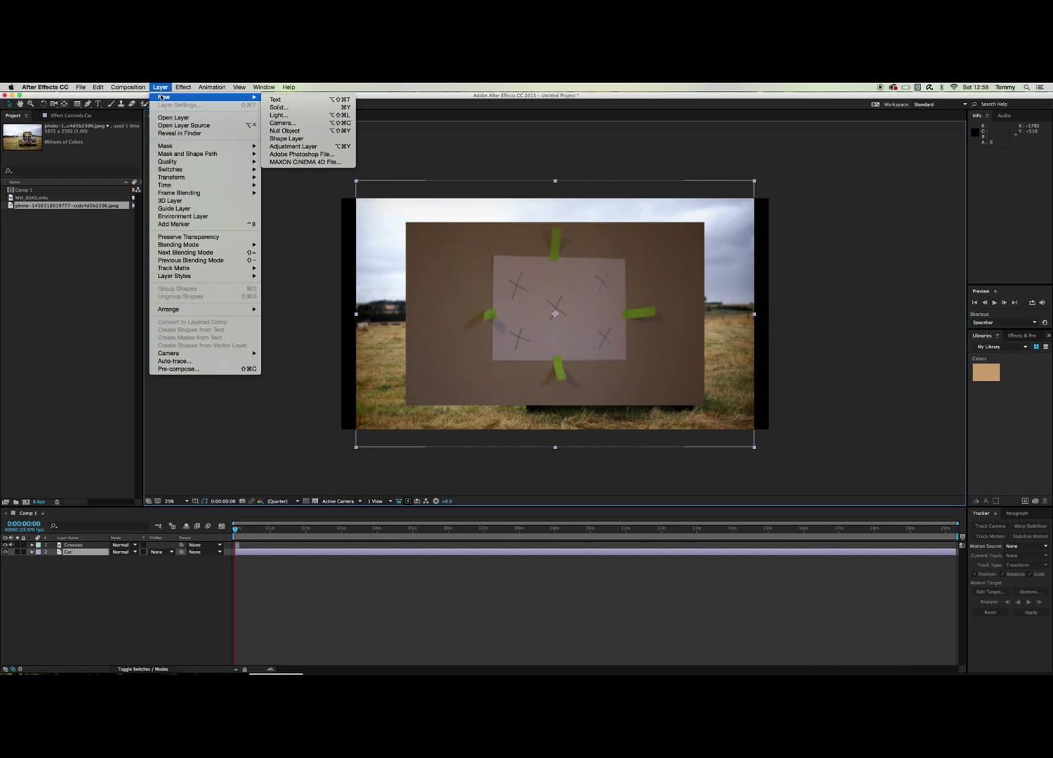
left_click(284, 131)
key("BackSpace")
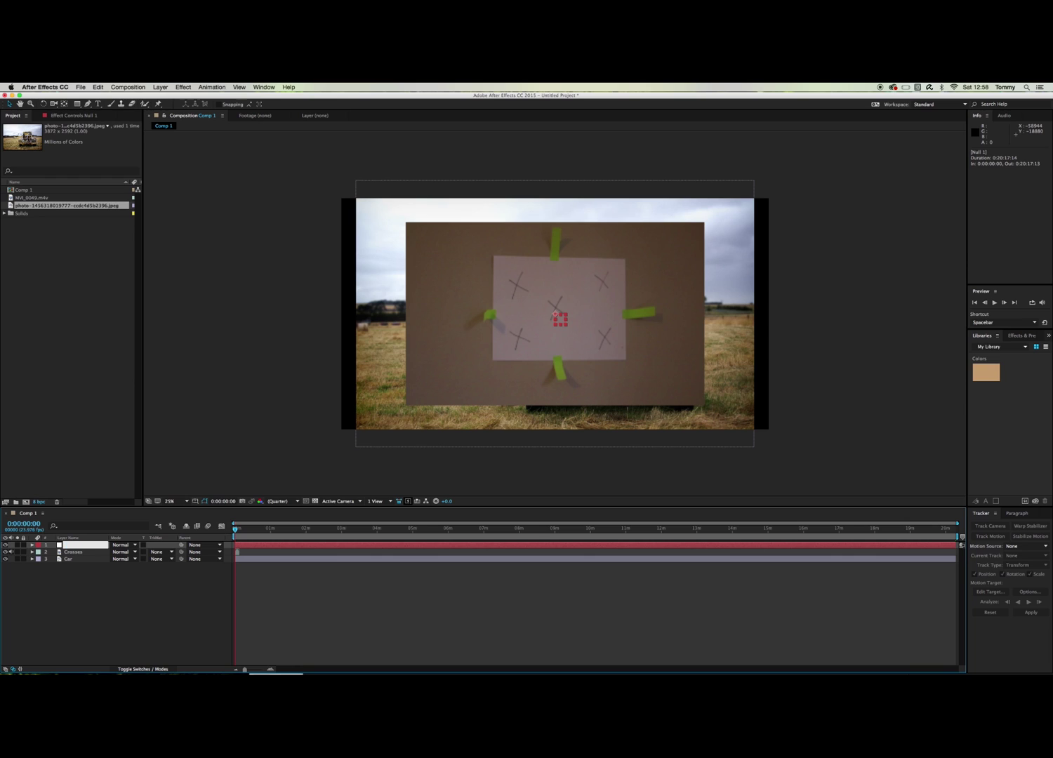
type("tracking data")
left_click(74, 552)
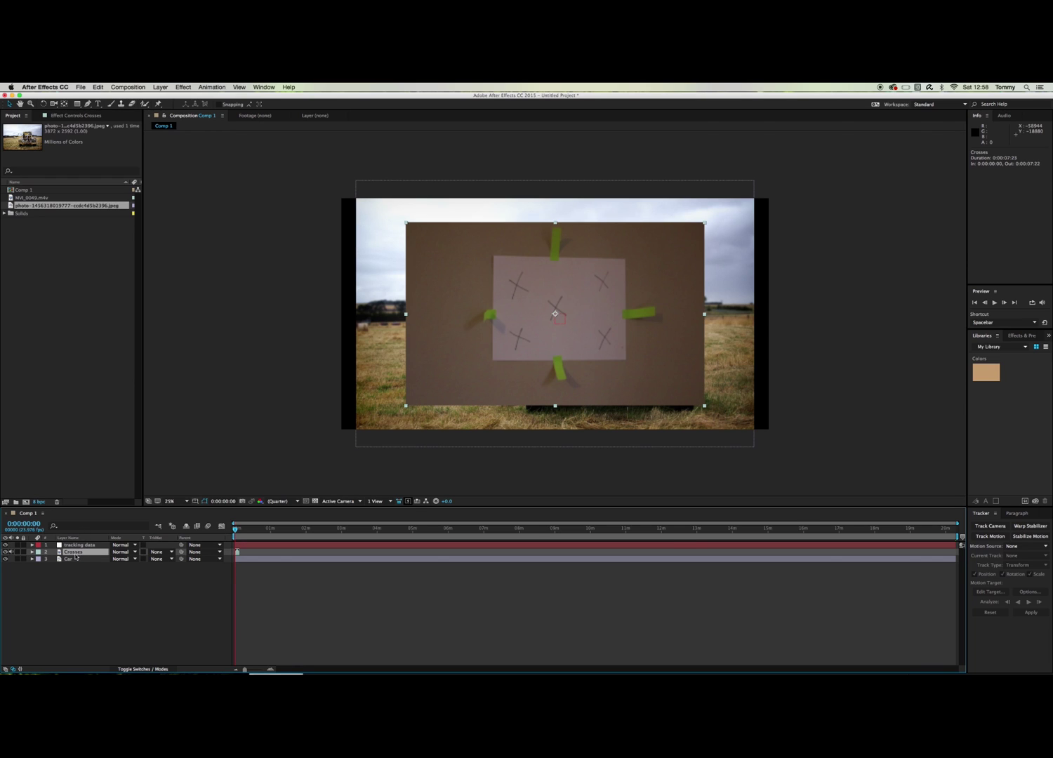
Track position, rotation and scale with points on the lower-left and centre crosses, analysing forward
left_click(991, 536)
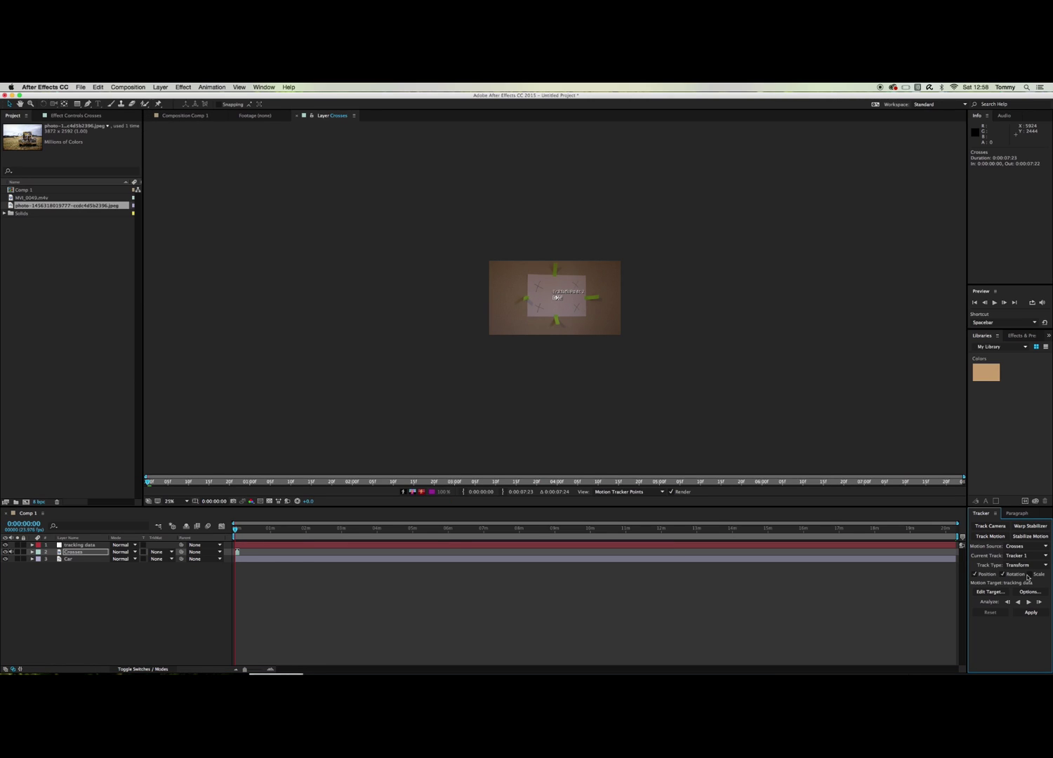
left_click(1029, 574)
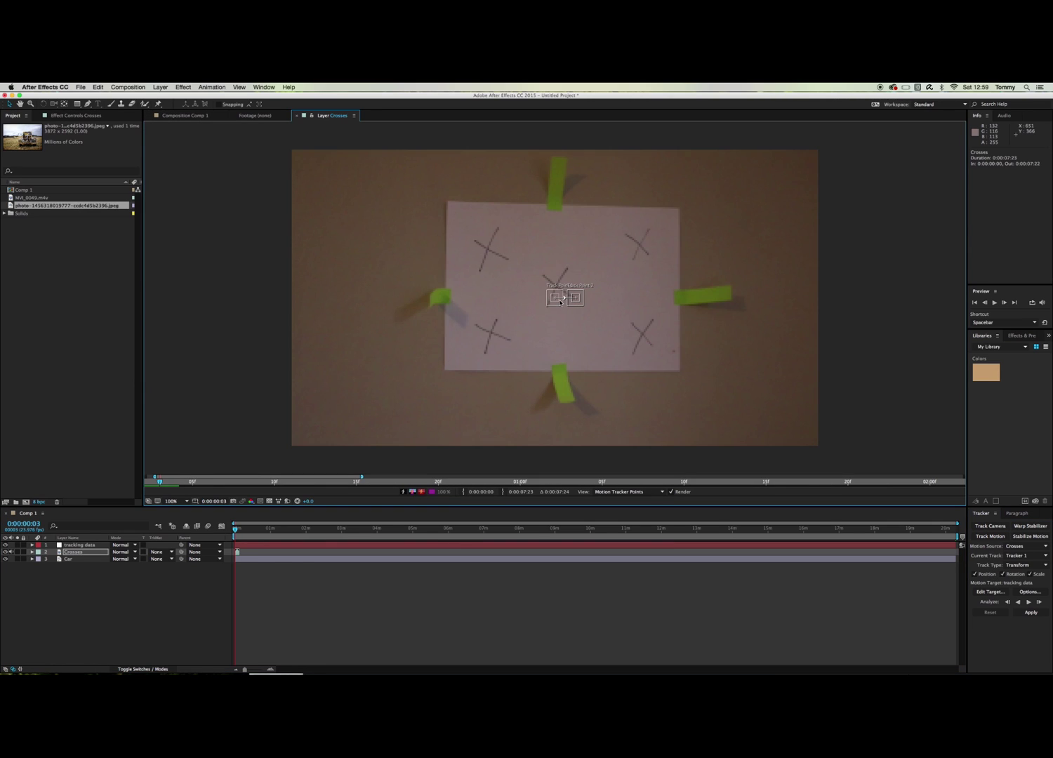
left_click_drag(559, 302, 491, 331)
left_click_drag(574, 297, 557, 284)
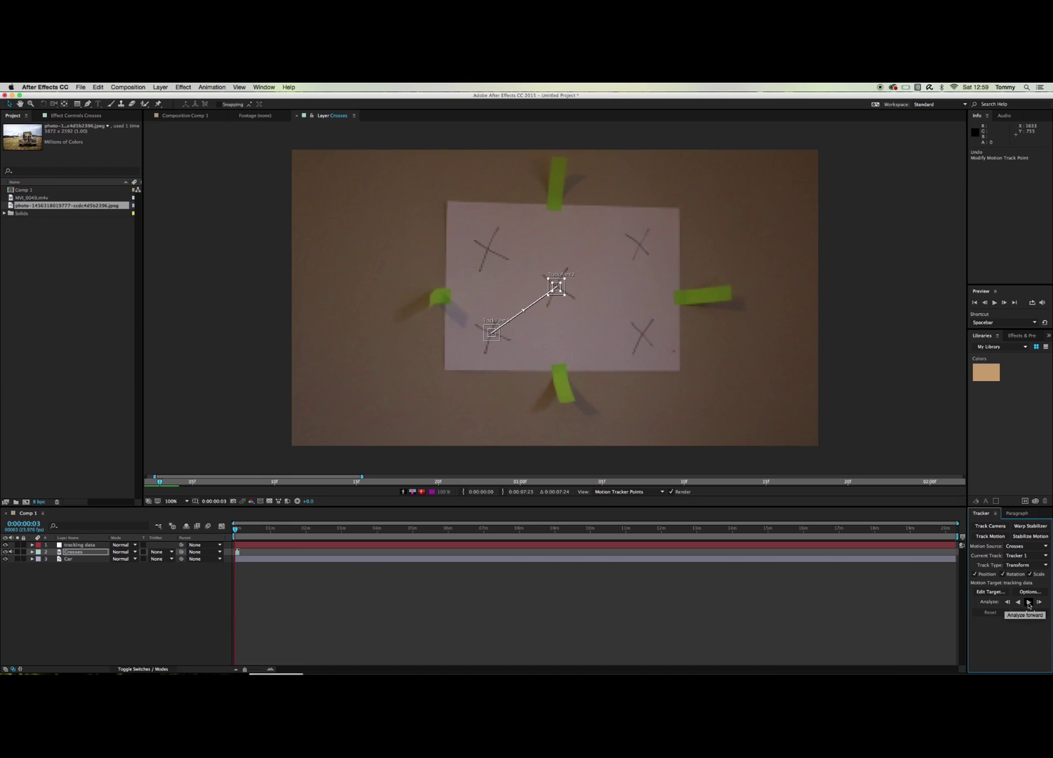
left_click(1028, 602)
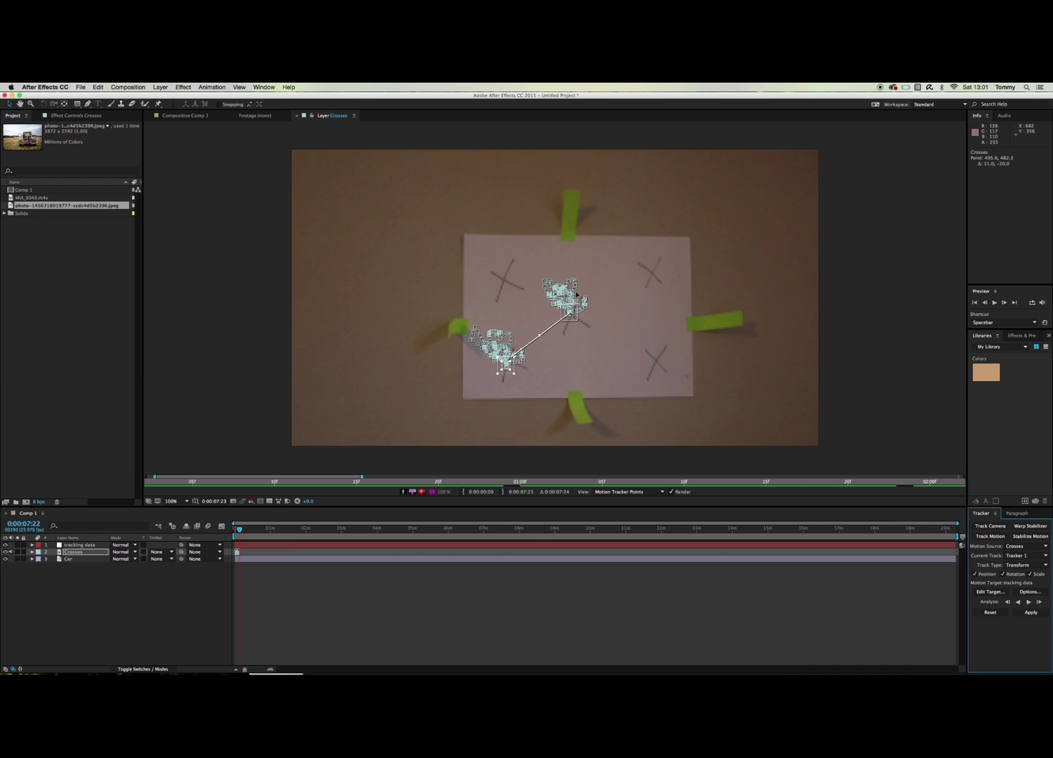
Target the 'tracking data' null and apply the track in X and Y dimensions
left_click(992, 593)
left_click(551, 375)
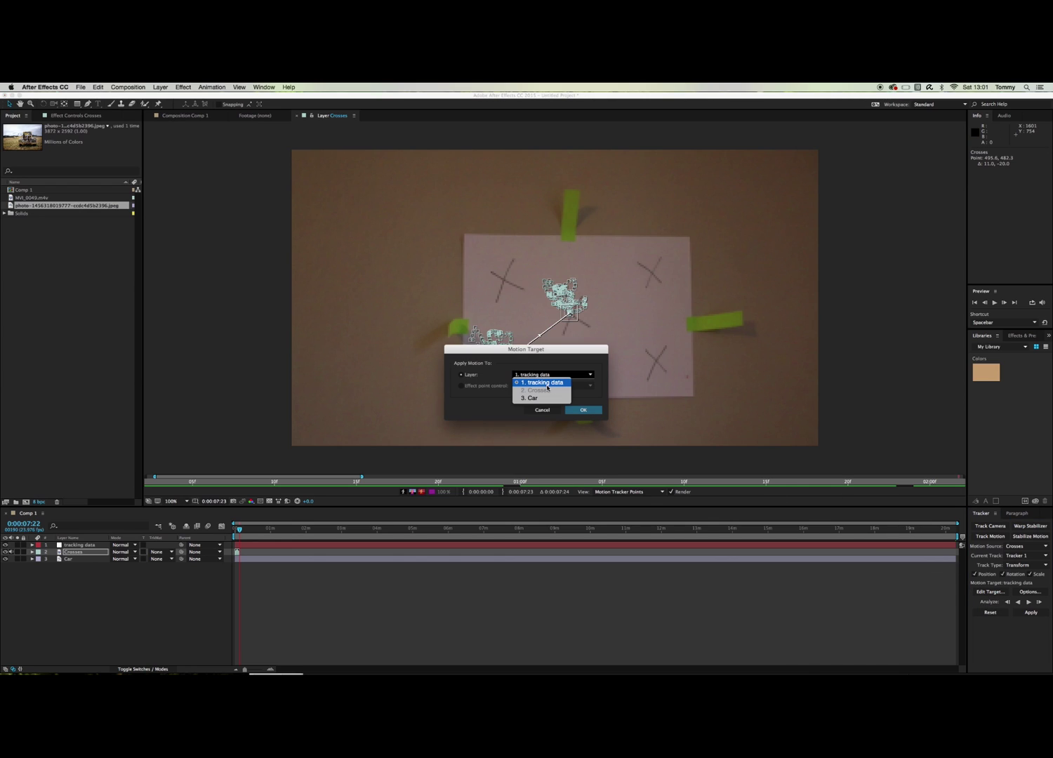
left_click(551, 382)
left_click(583, 410)
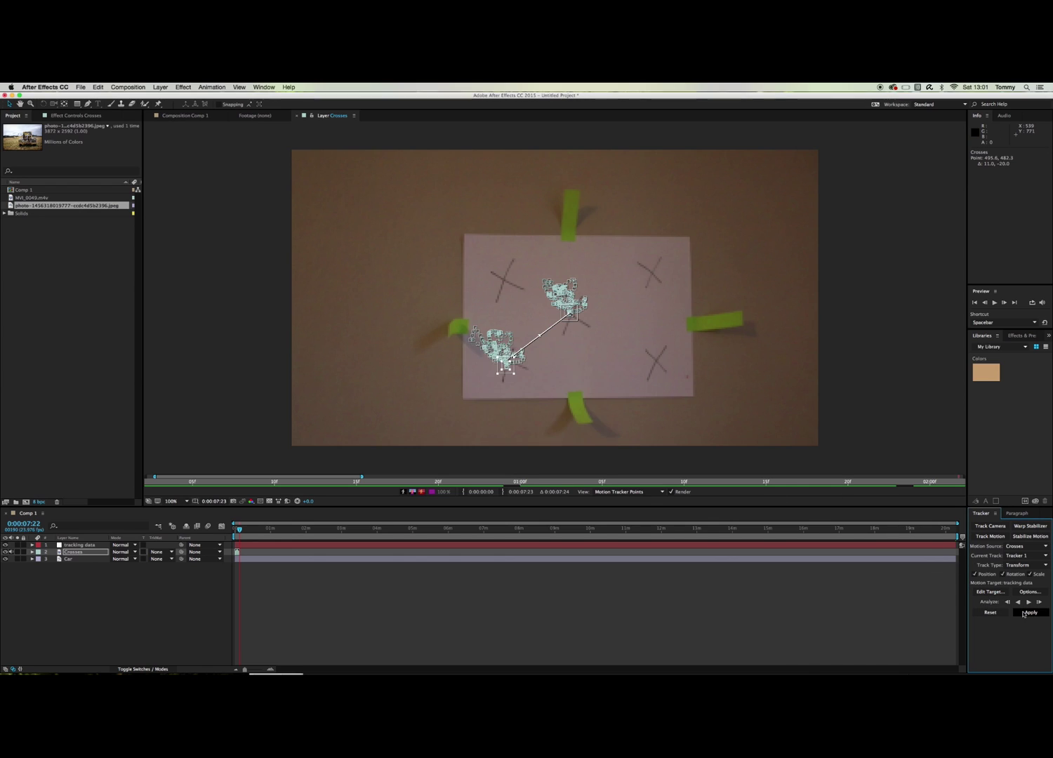
left_click(1028, 612)
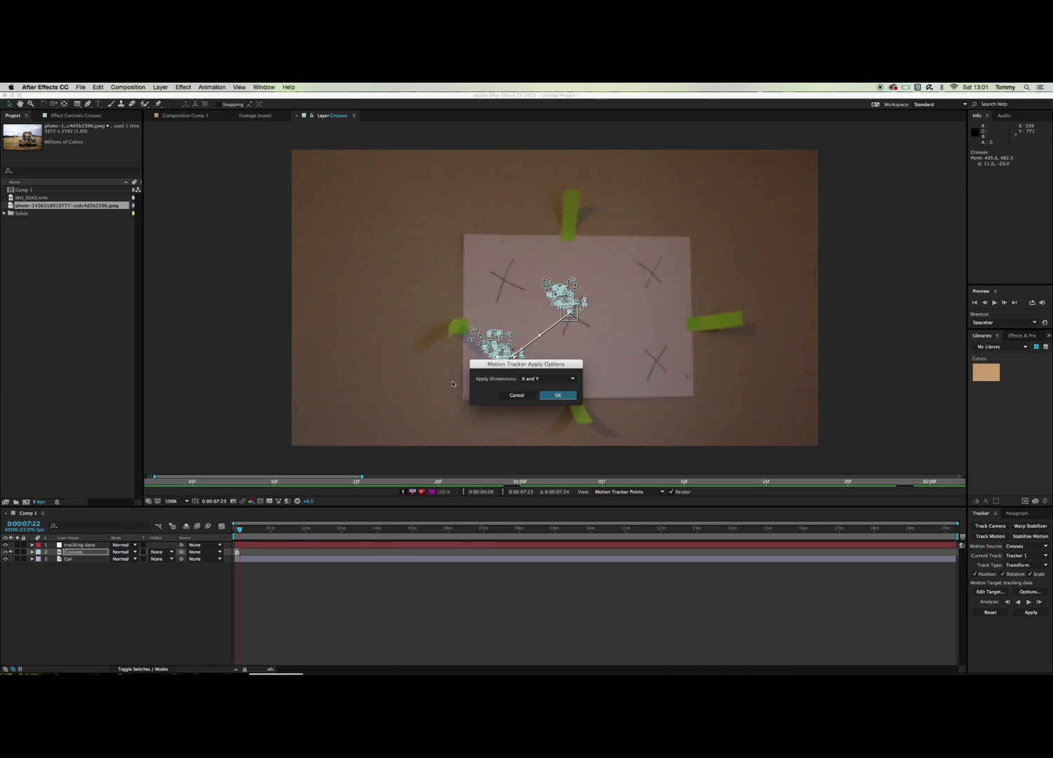
left_click(554, 394)
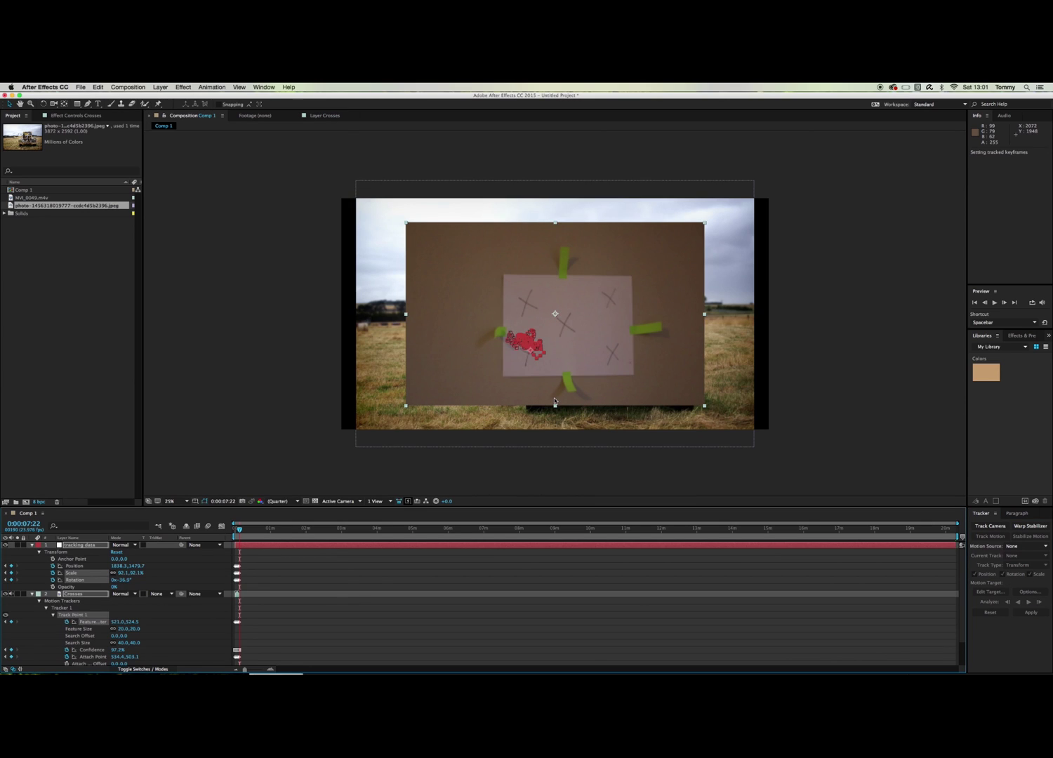
Delete the Crosses layer and parent the Car layer to the tracking data null
left_click(182, 595)
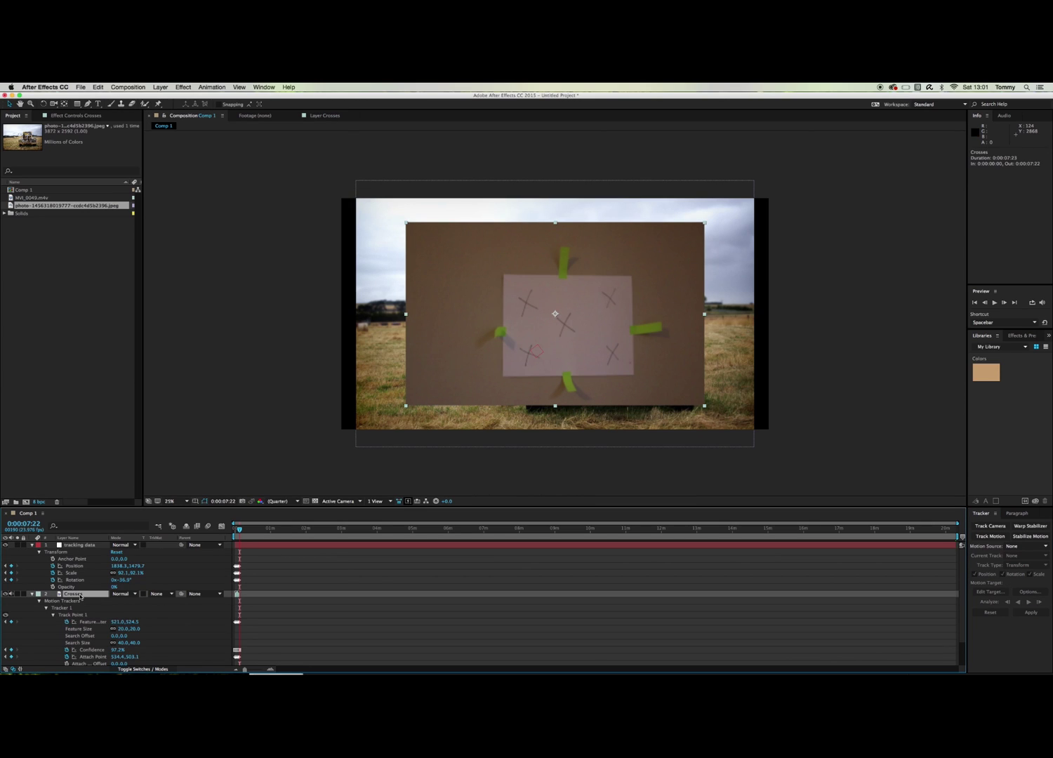
key("Delete")
left_click_drag(183, 596, 181, 545)
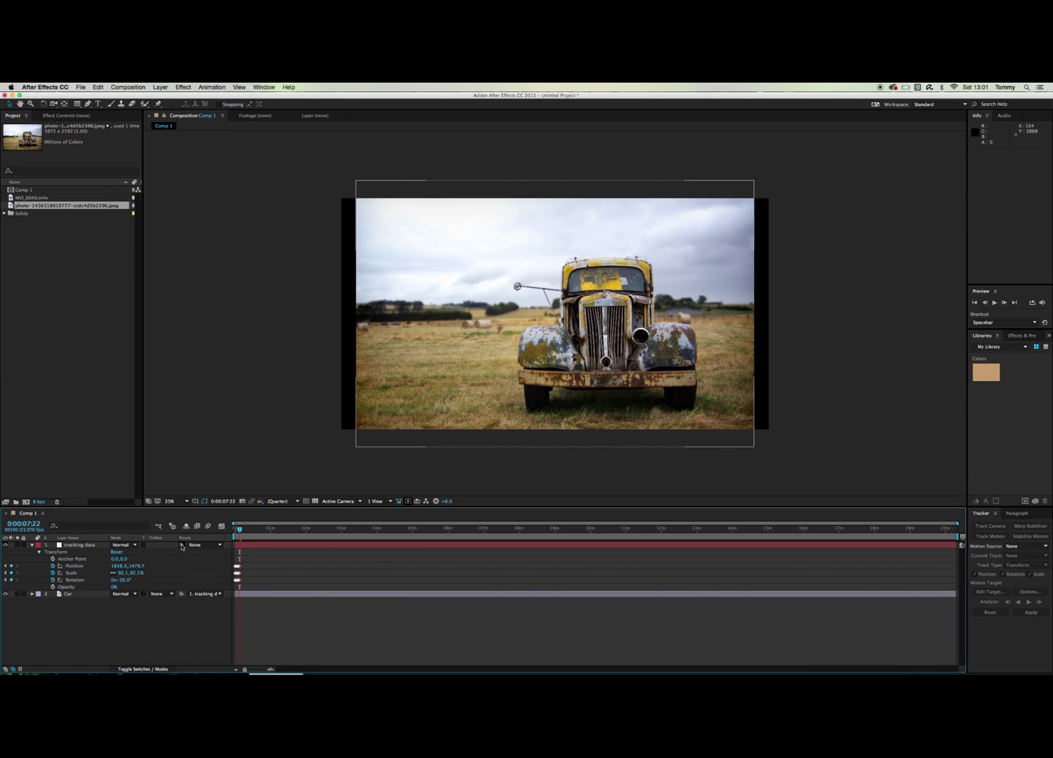
key("Home")
left_click(241, 610)
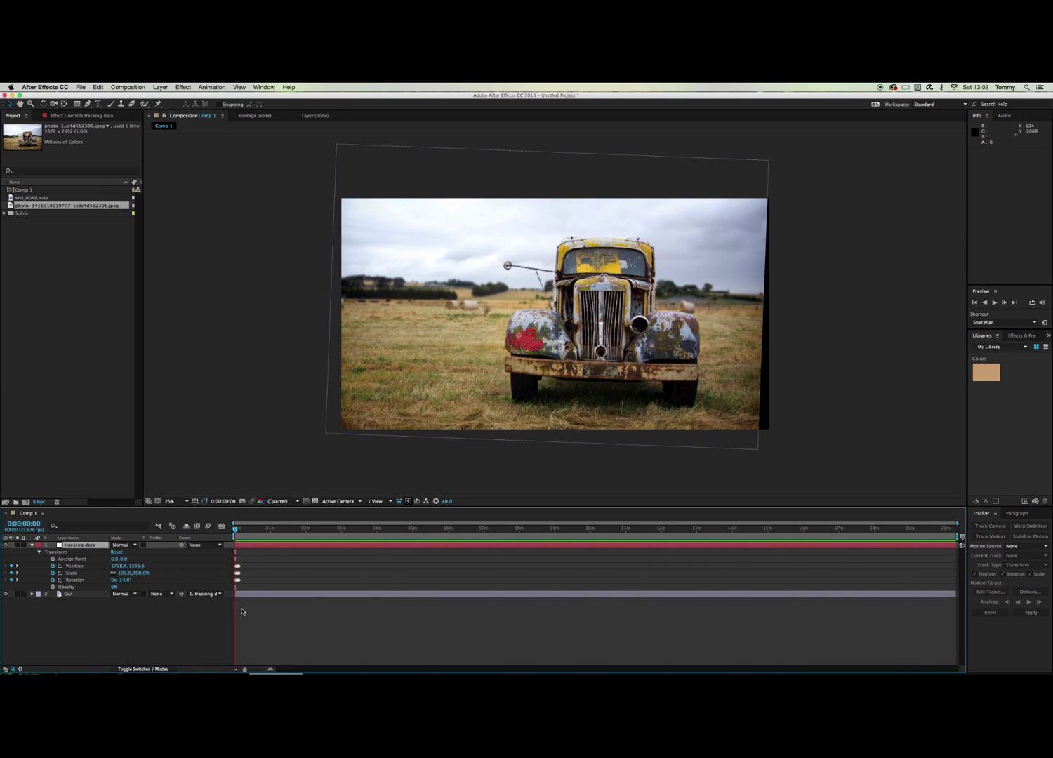